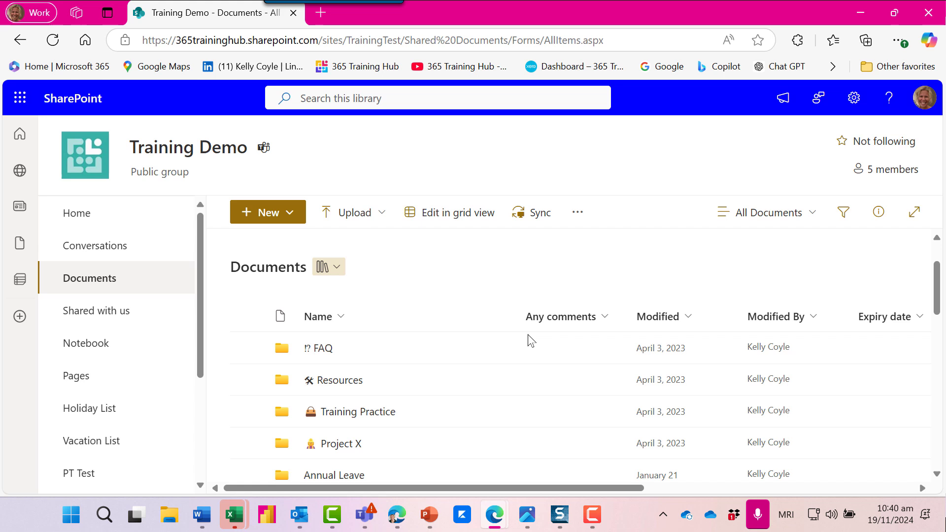
scroll(532, 338, down, 2)
scroll(533, 340, down, 5)
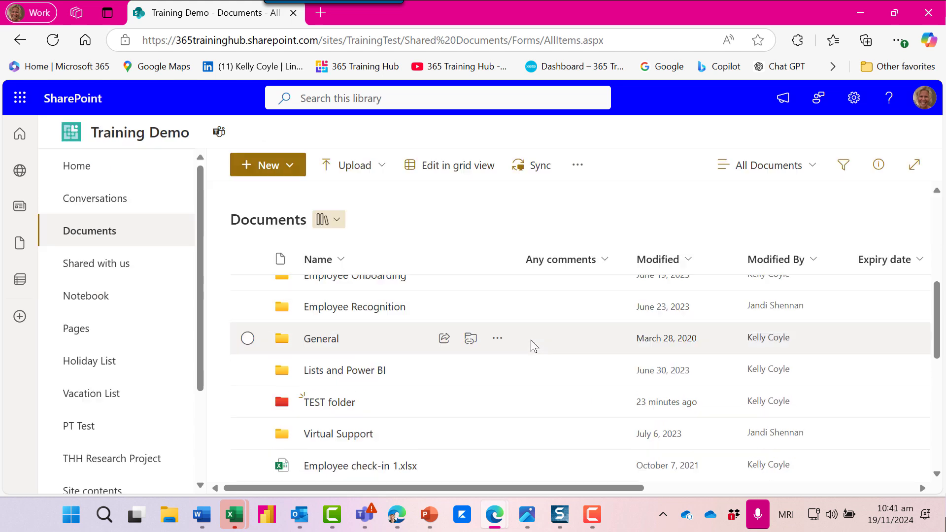
scroll(533, 341, down, 2)
scroll(533, 346, down, 2)
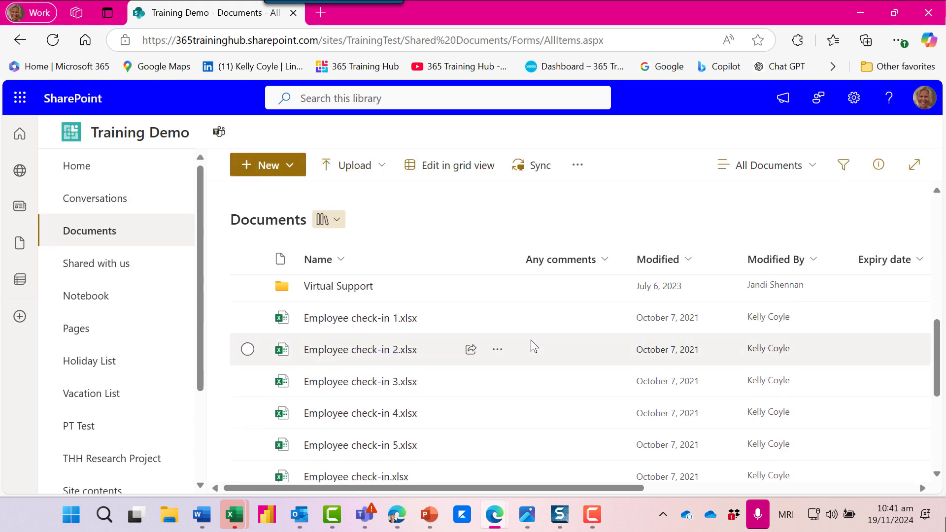
scroll(532, 346, up, 2)
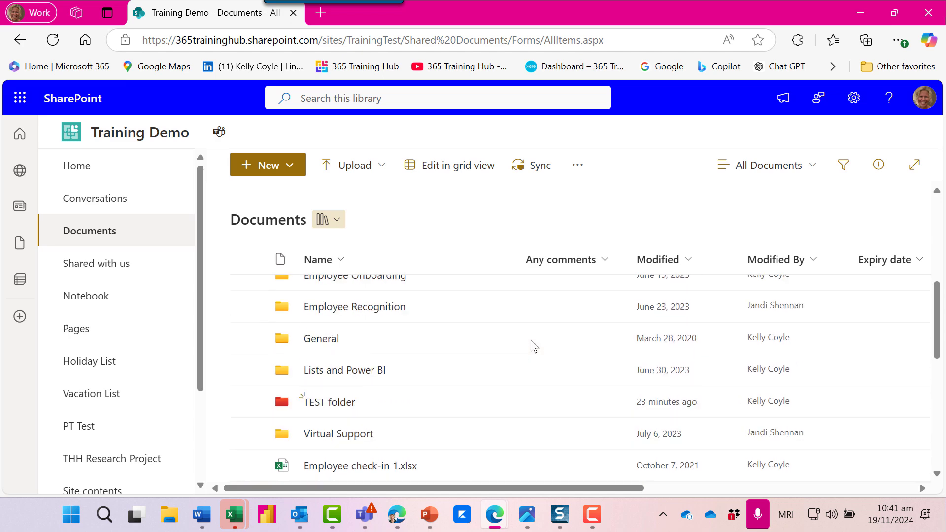
Create a new orange folder named 'training' in the Training Demo Documents library
click(281, 165)
click(272, 197)
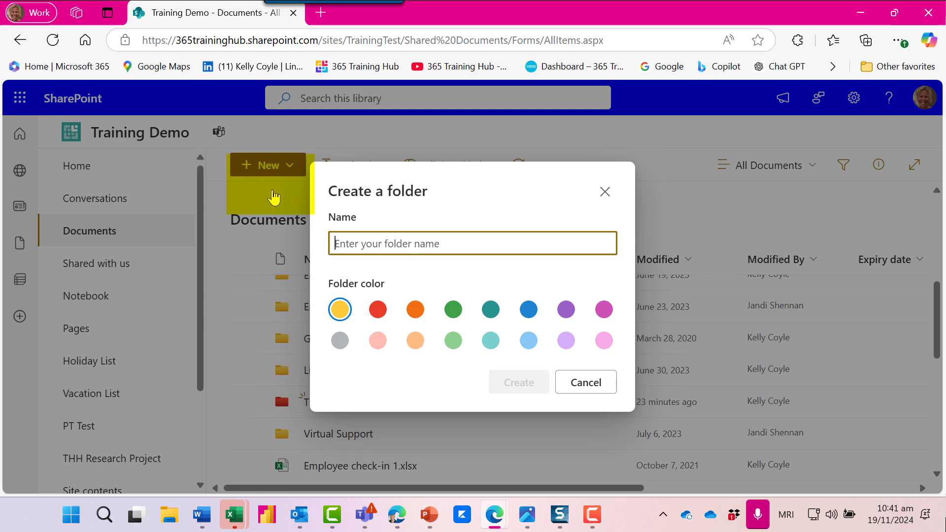
click(406, 299)
click(401, 243)
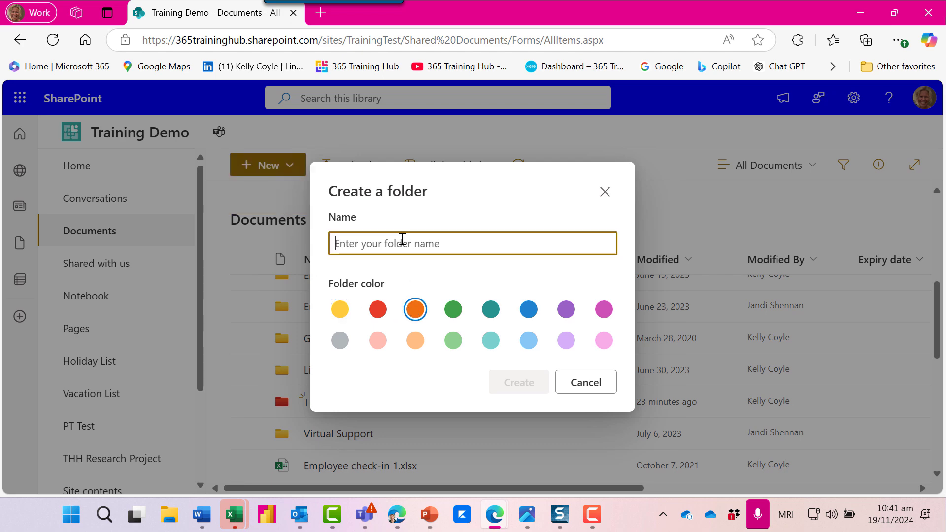
text(training)
click(515, 387)
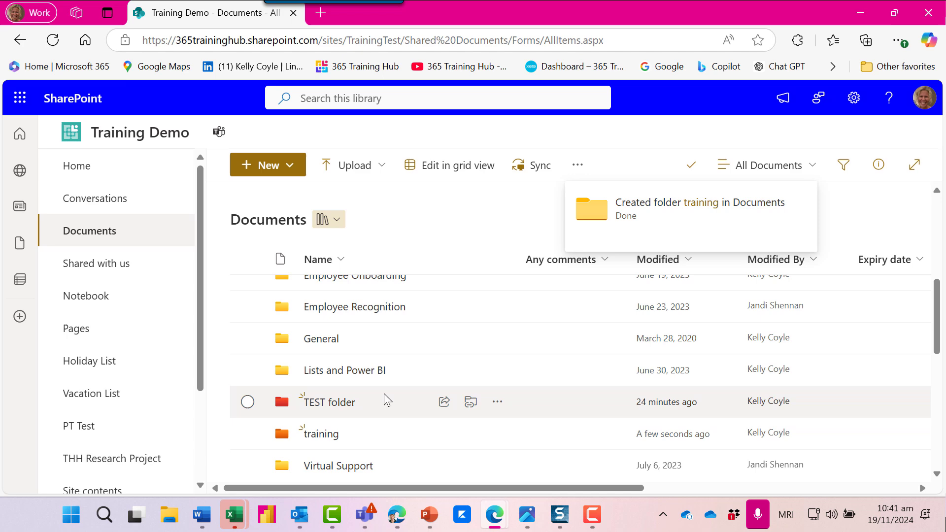
scroll(384, 400, up, 3)
scroll(384, 400, up, 2)
scroll(385, 400, up, 2)
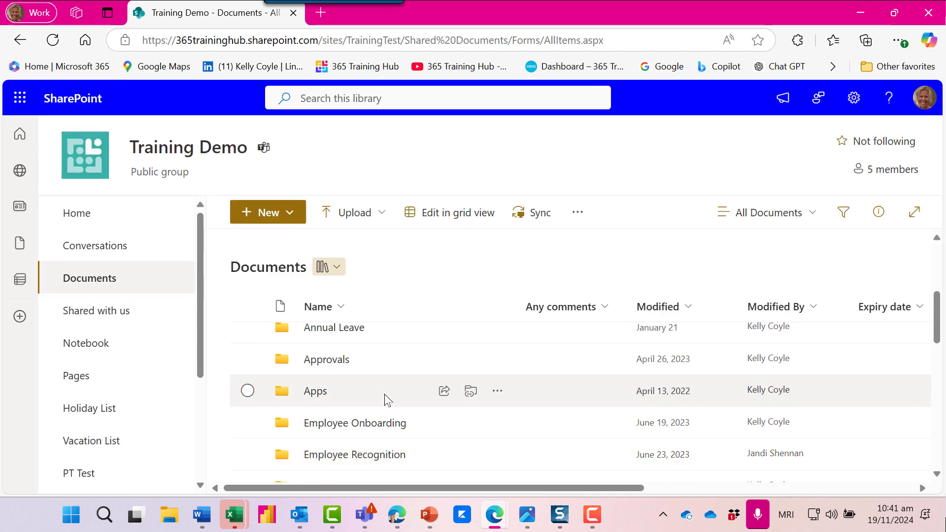
scroll(385, 400, up, 2)
scroll(384, 397, up, 2)
scroll(384, 397, up, 2)
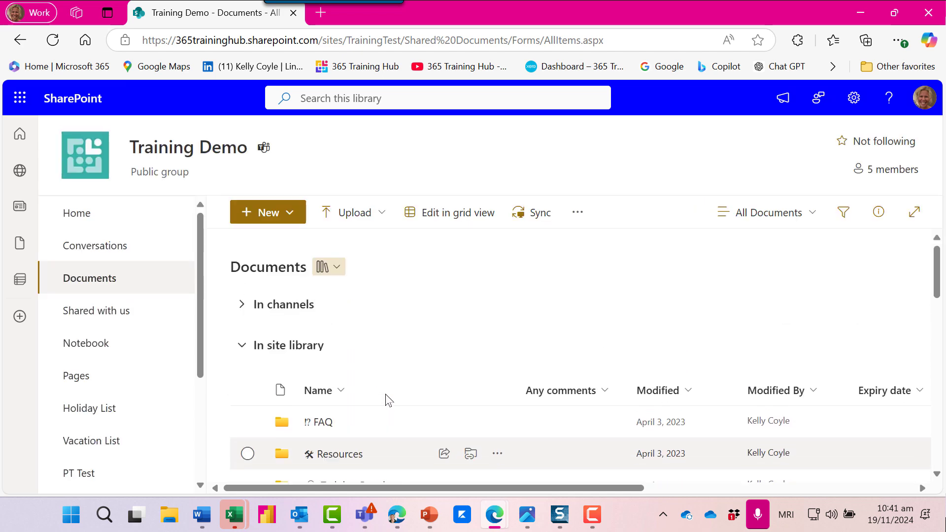
Expand the In channels section and open the General channel folder in Teams
click(241, 305)
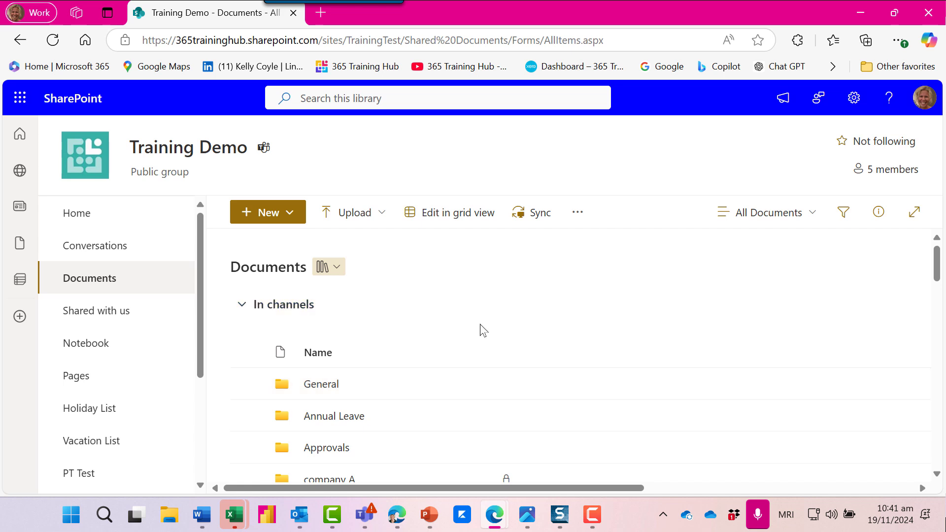
mouse_move(452, 416)
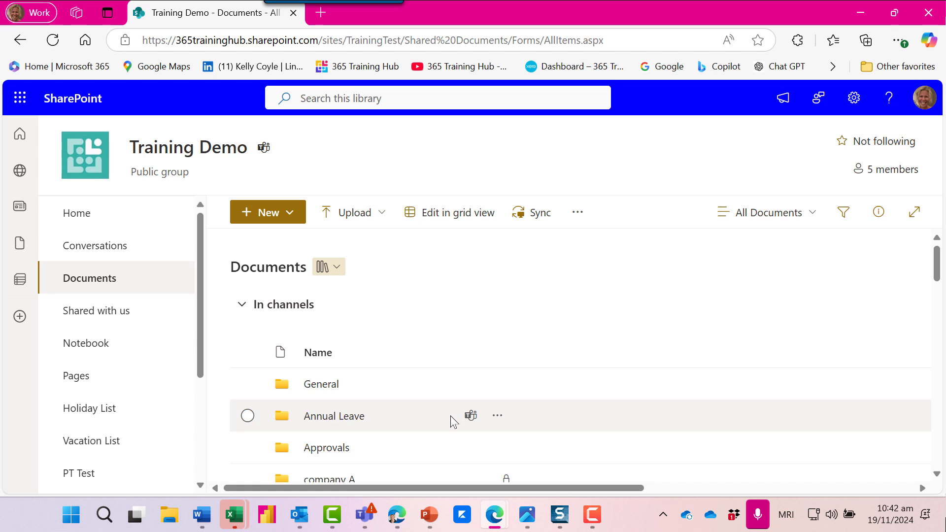
scroll(454, 450, down, 1)
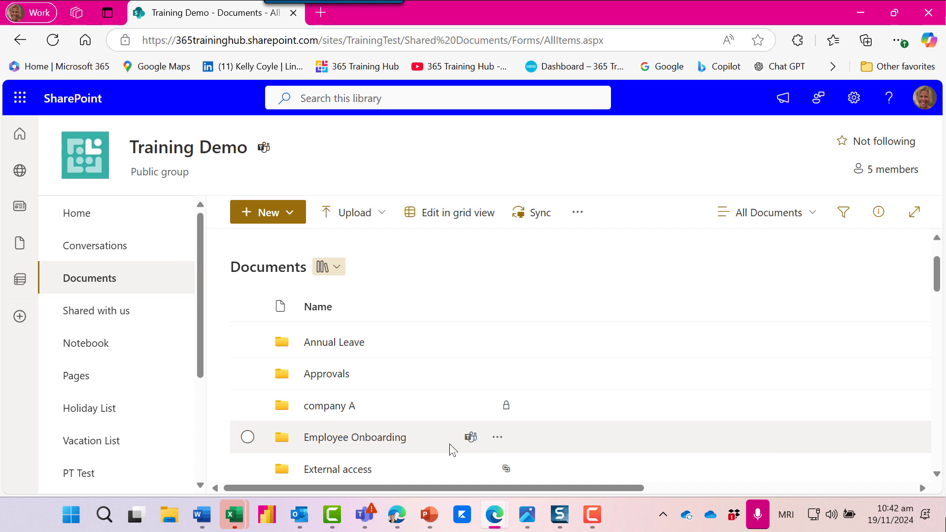
scroll(449, 447, down, 1)
scroll(445, 425, down, 1)
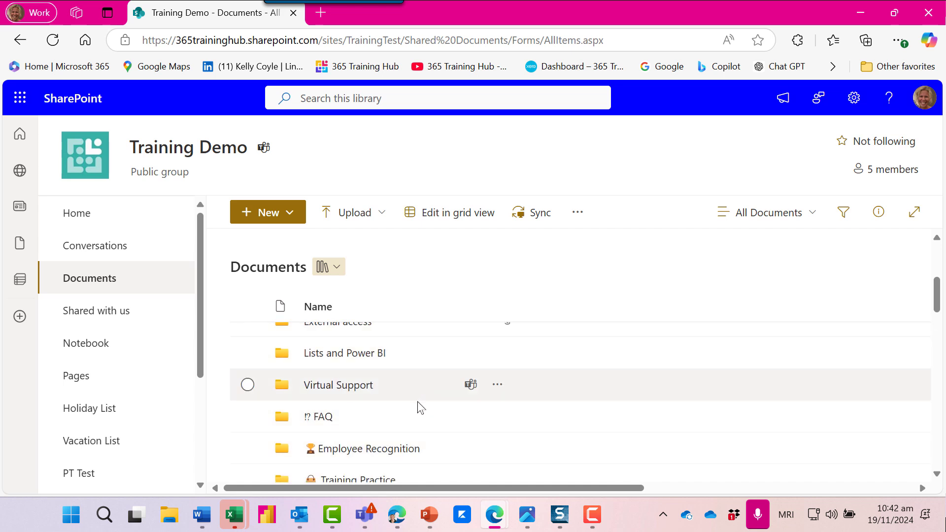
scroll(425, 443, up, 3)
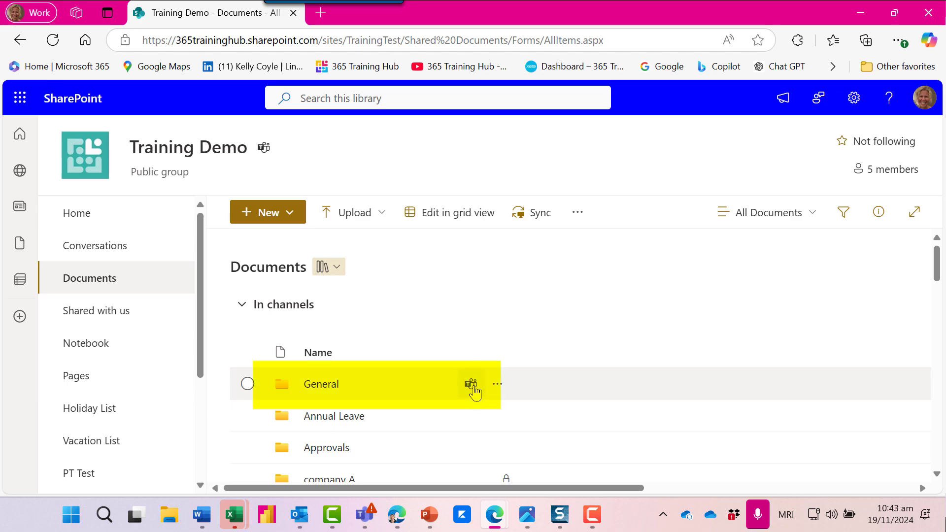
click(472, 387)
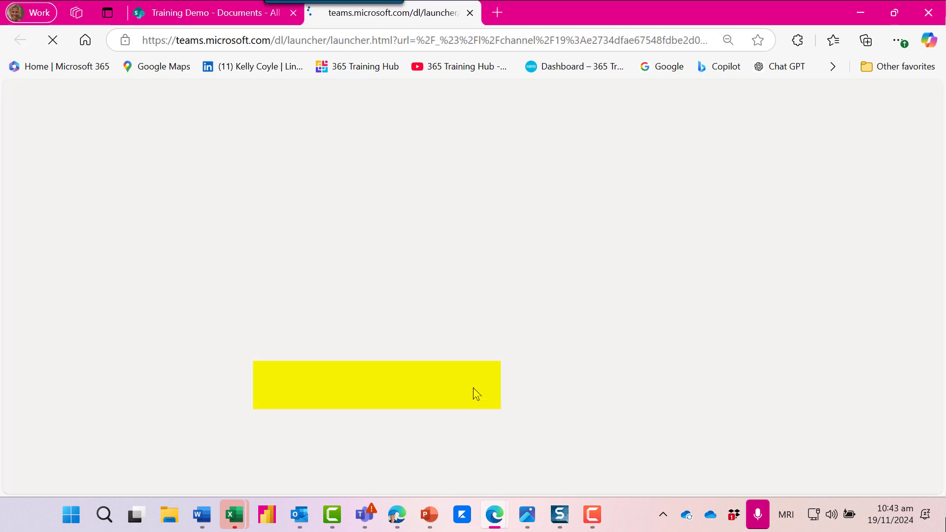